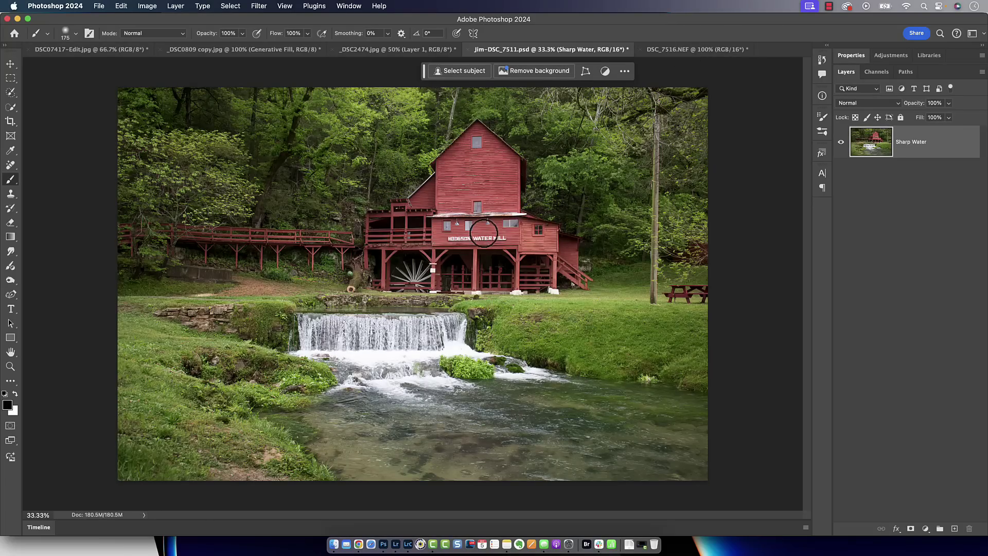
Copy the whole DSC_7516.NEF long-exposure image and paste it into Jim-DSC_7511.psd as a new layer
key(v)
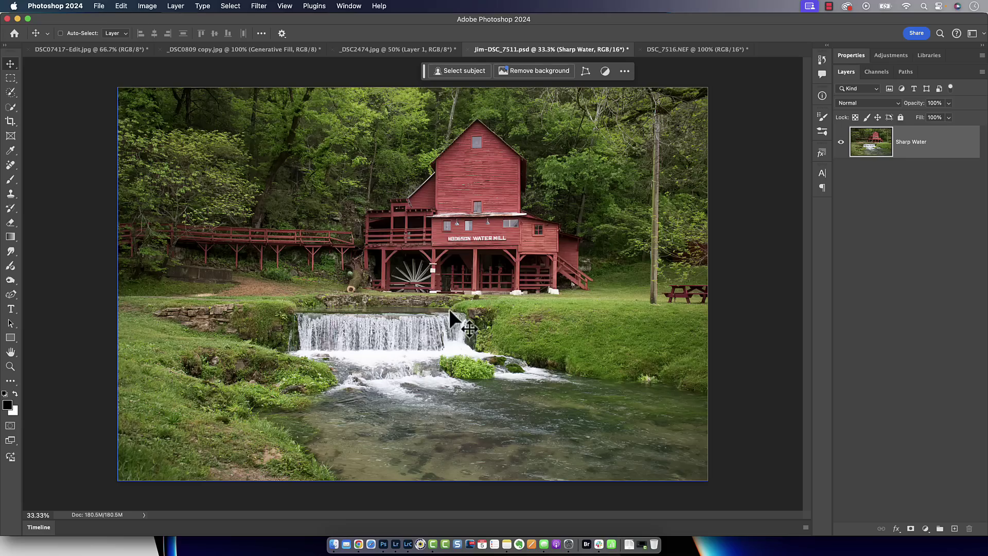
click(686, 51)
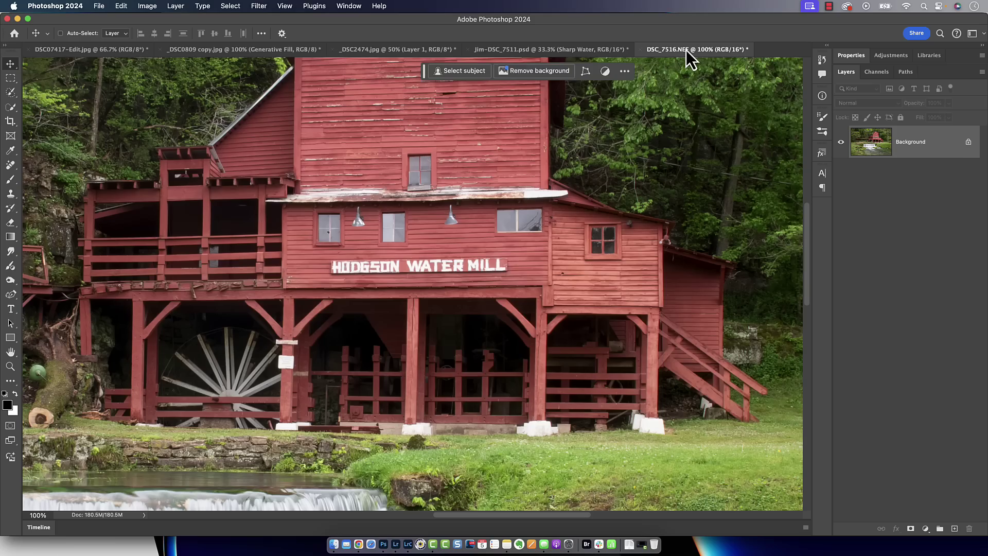
key(super+minus)
key(super+minus)
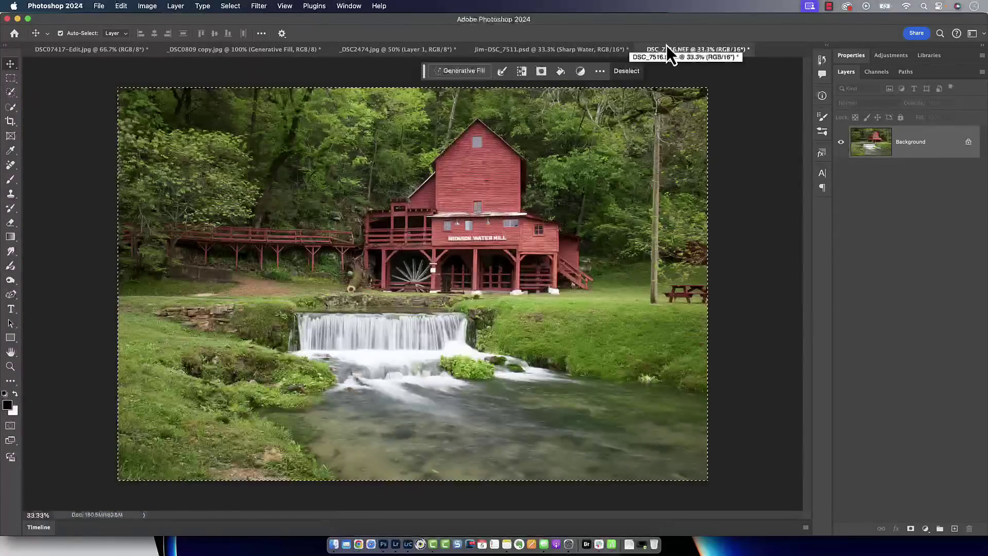
click(231, 5)
click(234, 21)
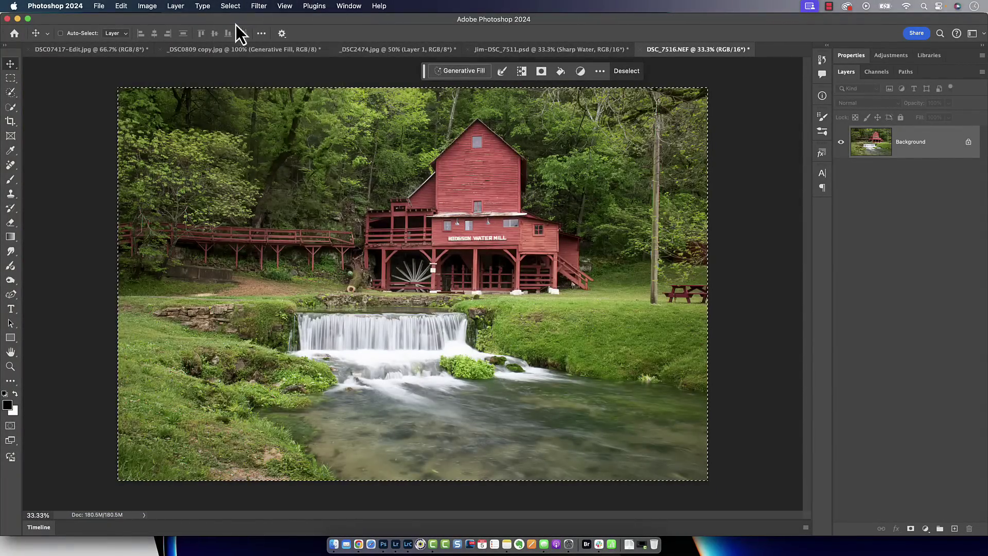
click(555, 51)
key(super+v)
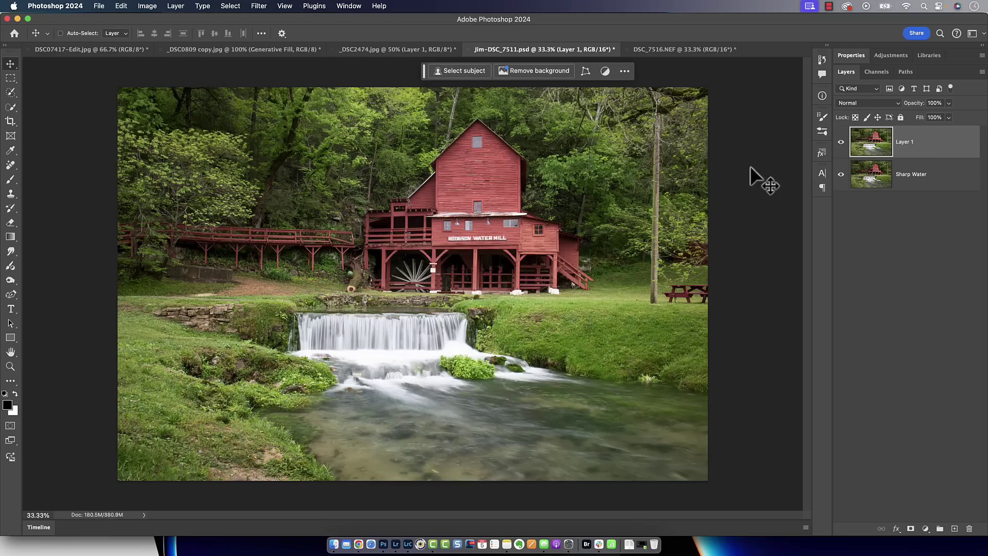
Rename the pasted Layer 1 to 'Blurry Water'
double_click(904, 142)
text(Blurry Water)
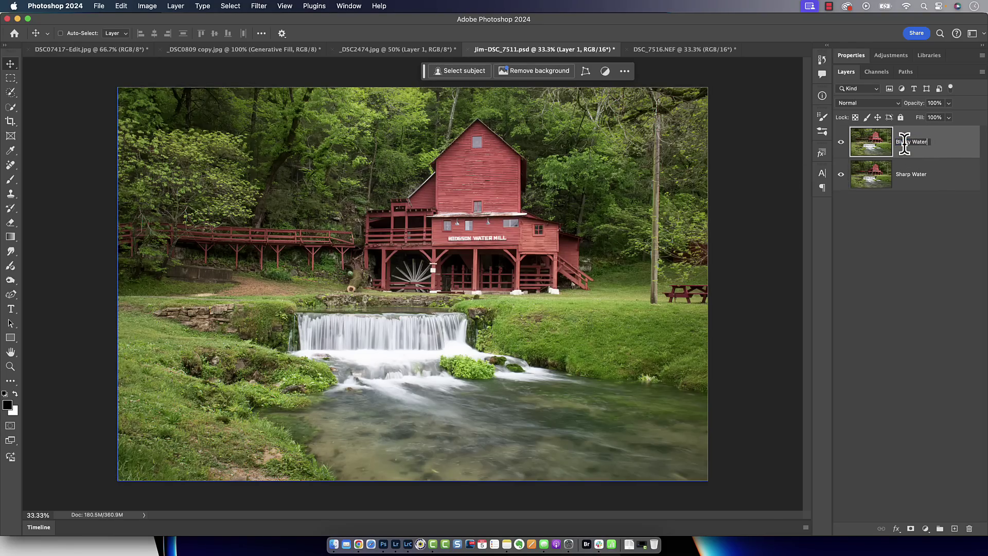
key(Return)
click(841, 142)
click(841, 142)
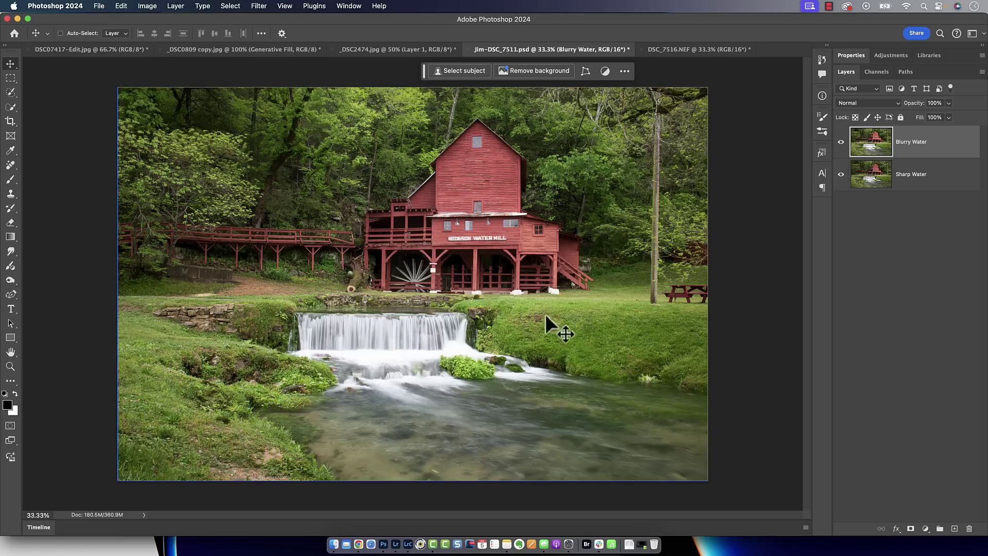
click(840, 142)
click(878, 177)
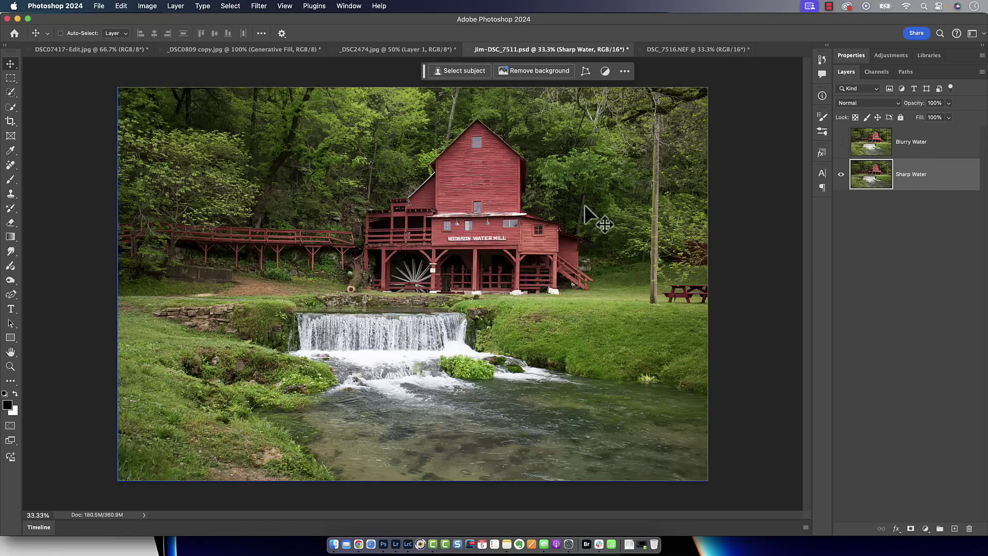
key(super+equal)
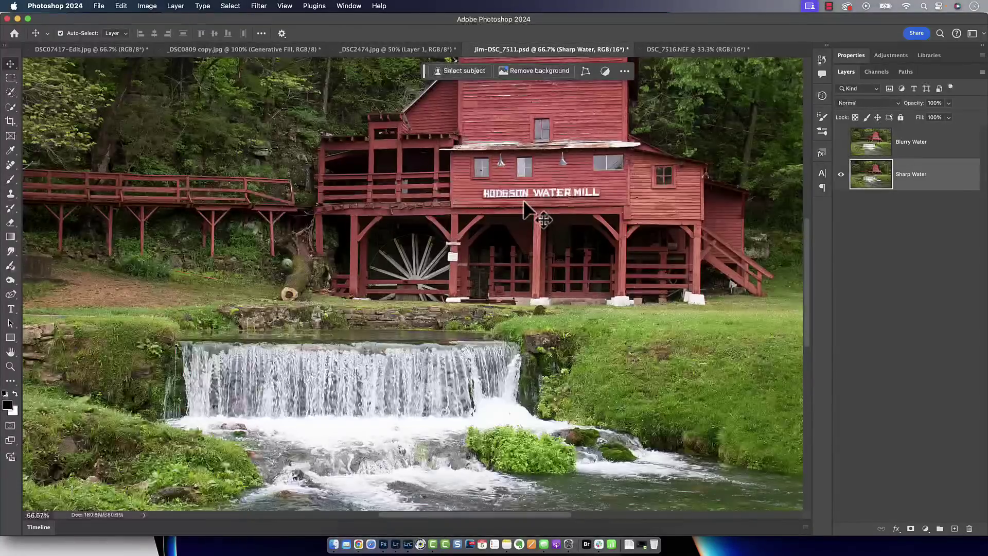
key(super+equal)
drag(584, 203, 563, 335)
click(841, 143)
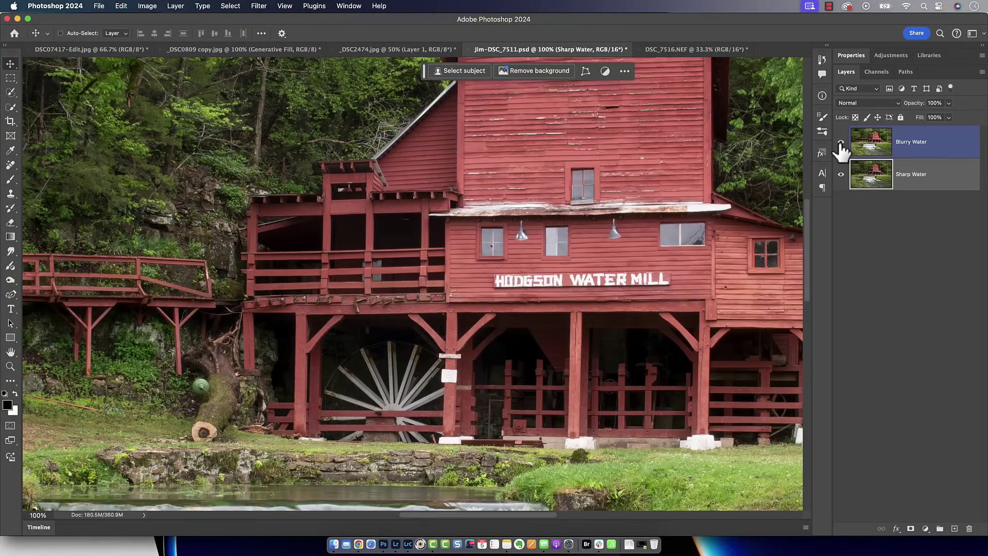
click(841, 144)
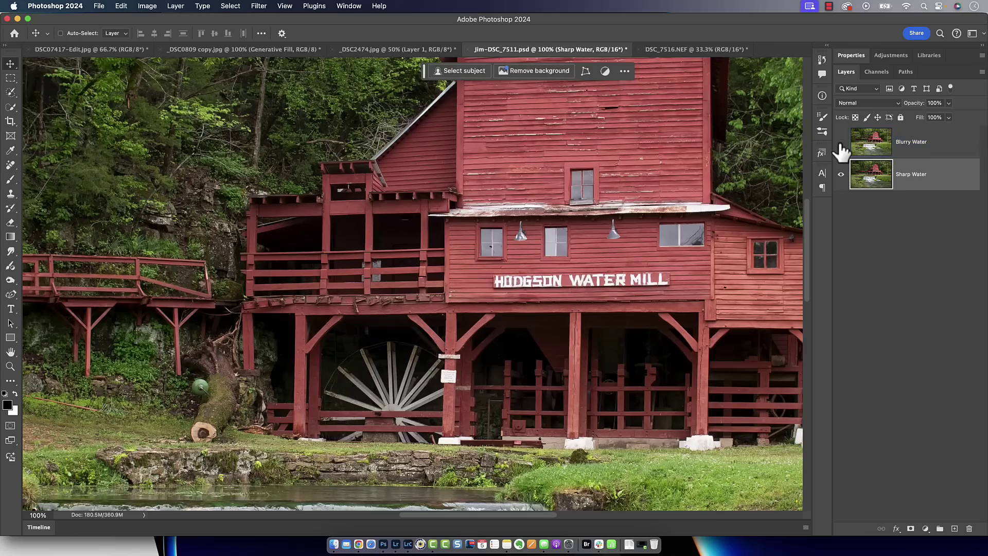
click(841, 144)
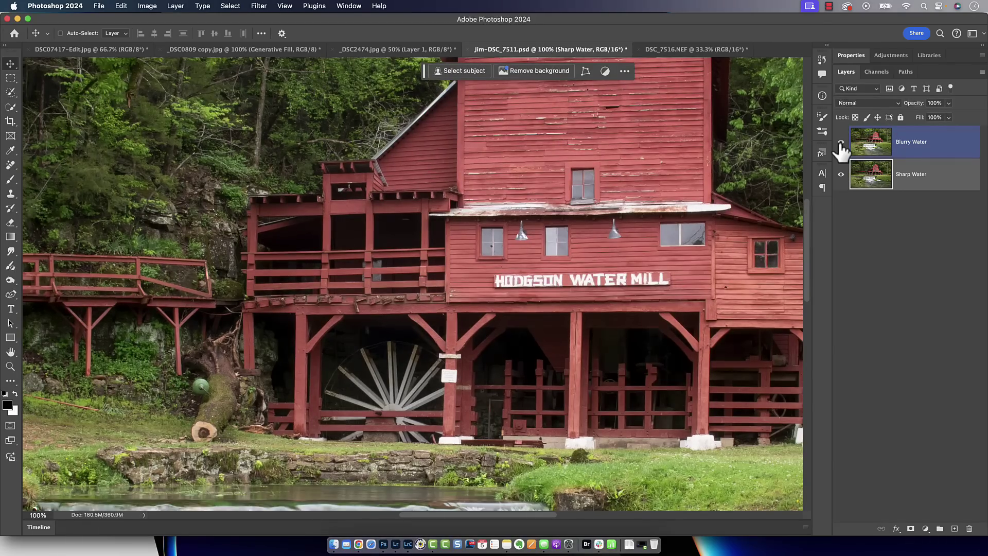
key(super+minus)
key(super+minus)
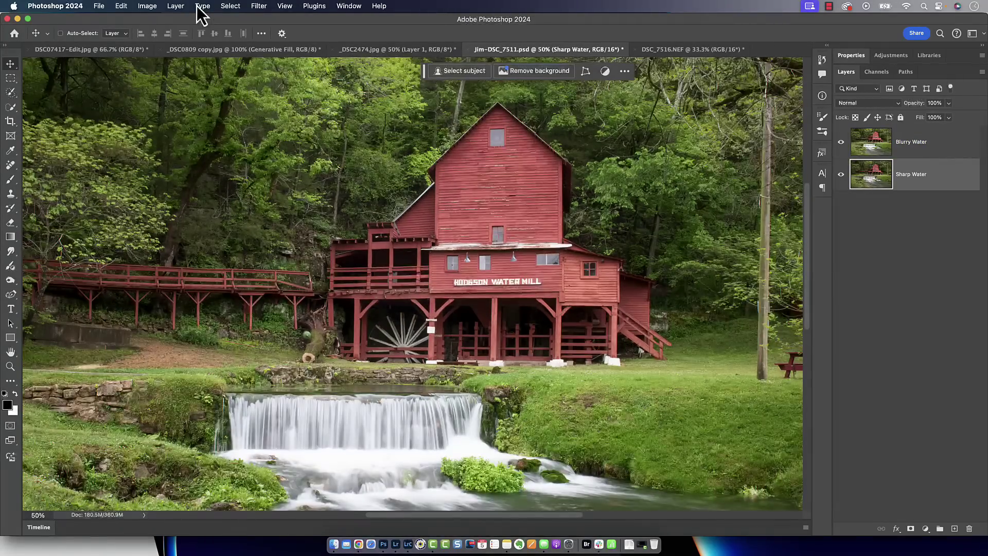
click(97, 7)
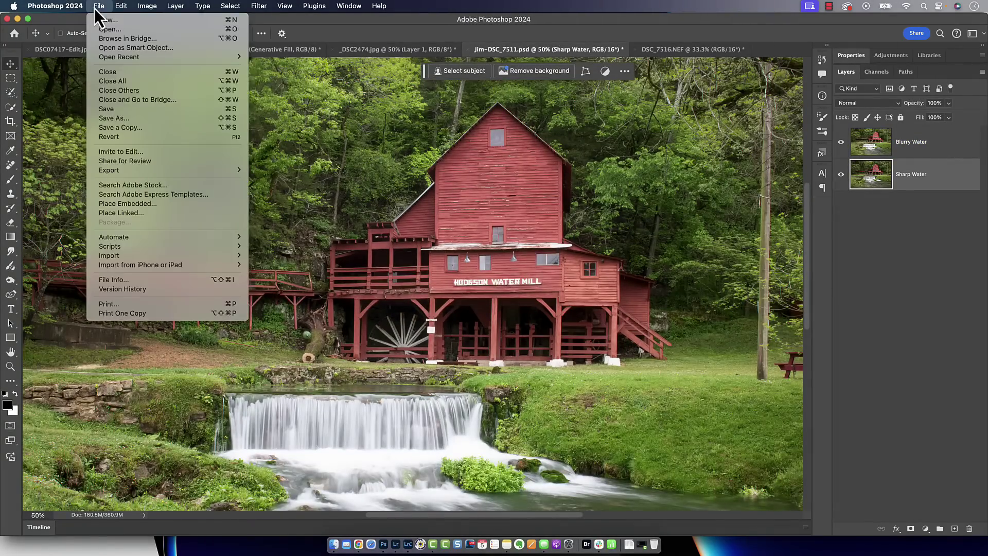
click(122, 280)
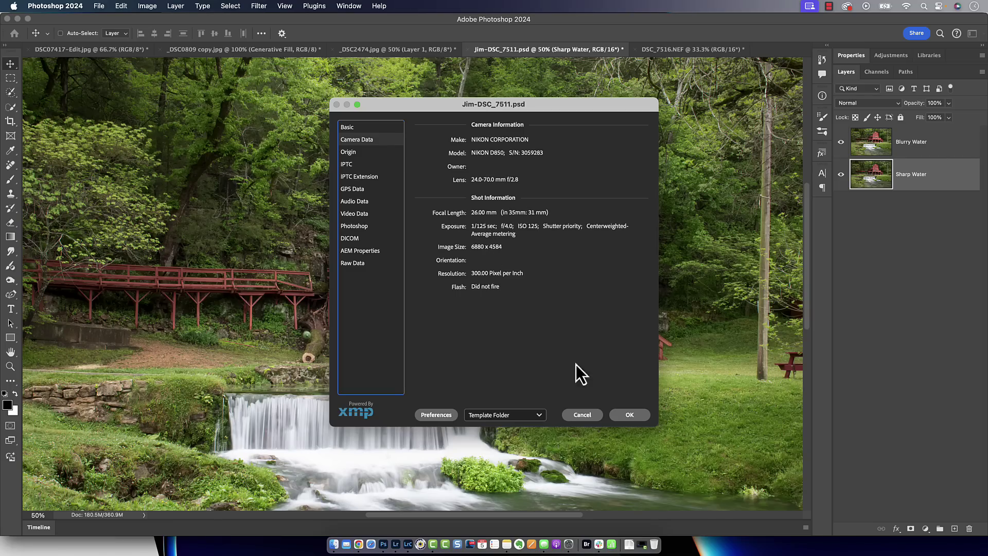
Check DSC_7516.NEF's File Info camera data: 0.5 sec, f/22, ISO 64
click(582, 415)
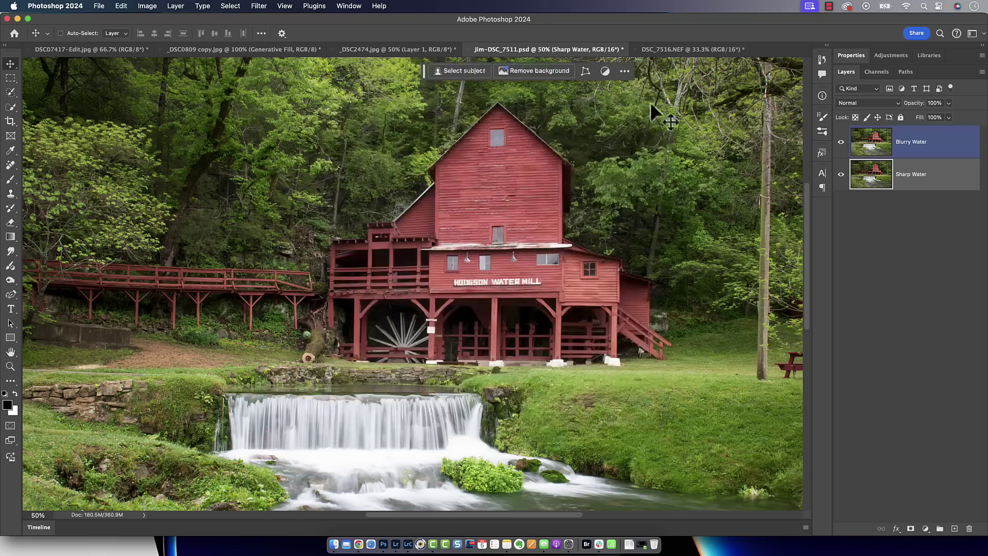
click(673, 48)
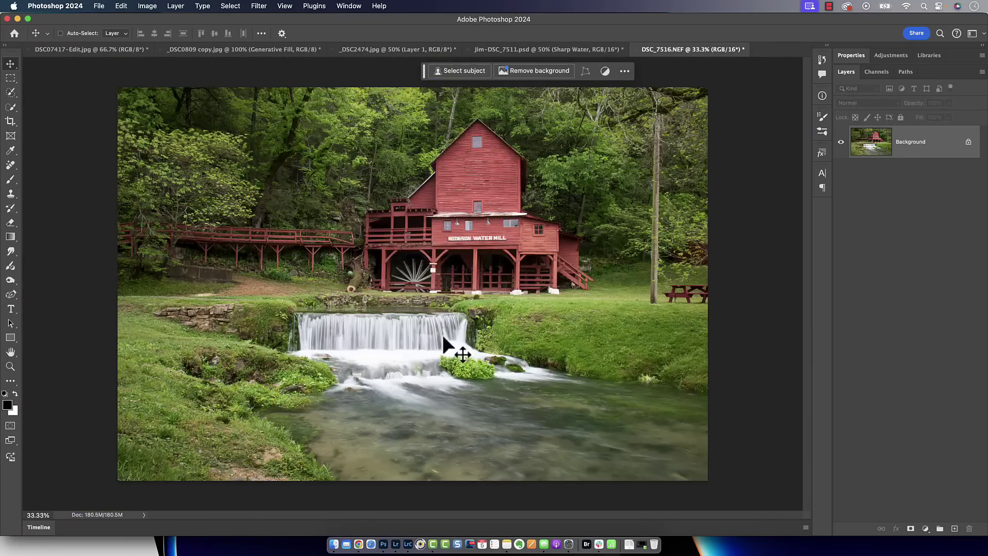
click(103, 7)
click(128, 280)
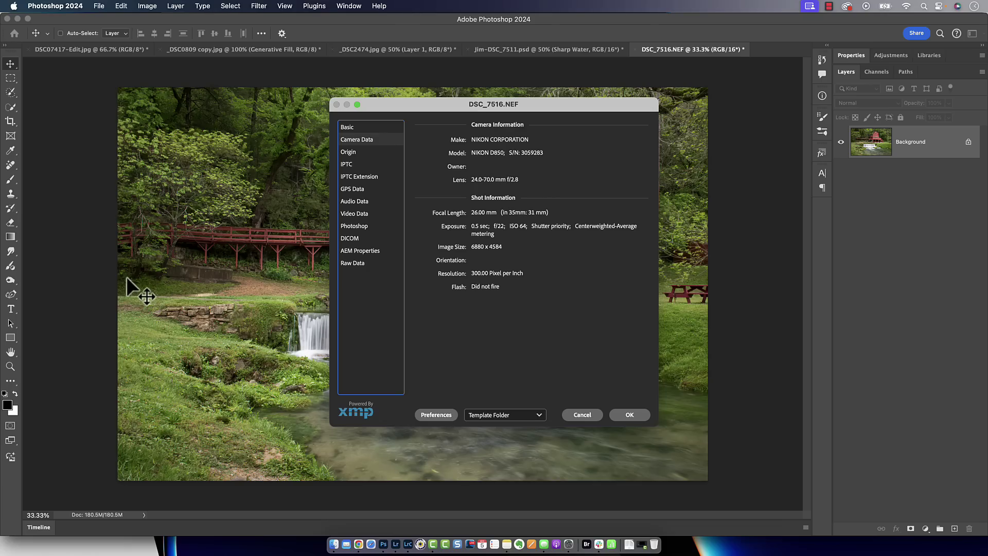
click(573, 412)
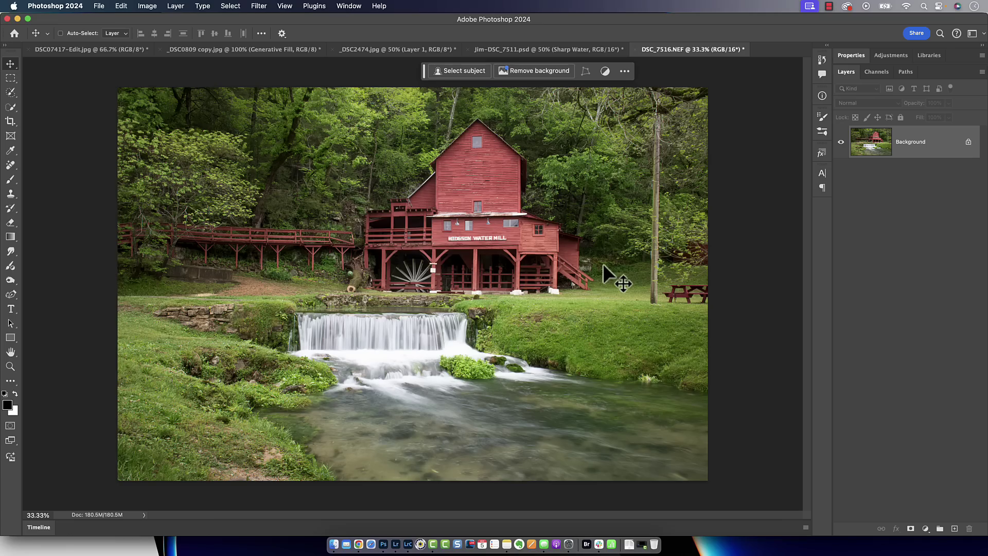
Add a layer mask to Blurry Water in Jim-DSC_7511.psd and invert it to solid black
click(550, 50)
key(super+minus)
key(super+minus)
key(super+equal)
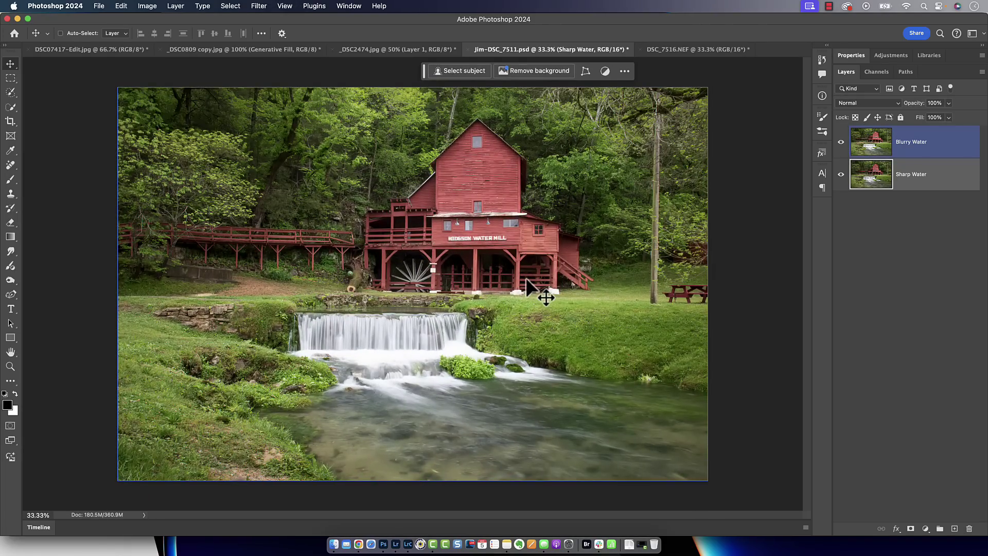
click(881, 143)
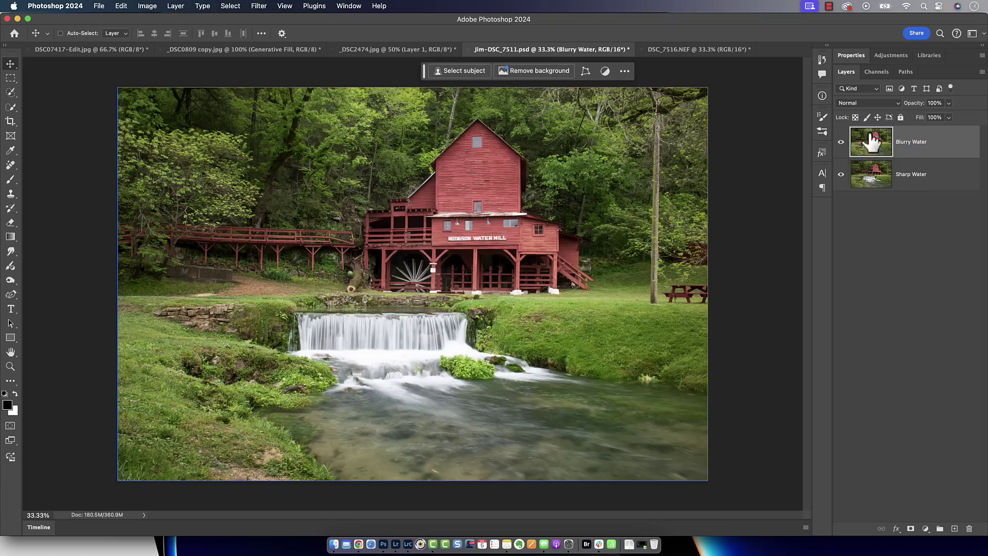
click(910, 529)
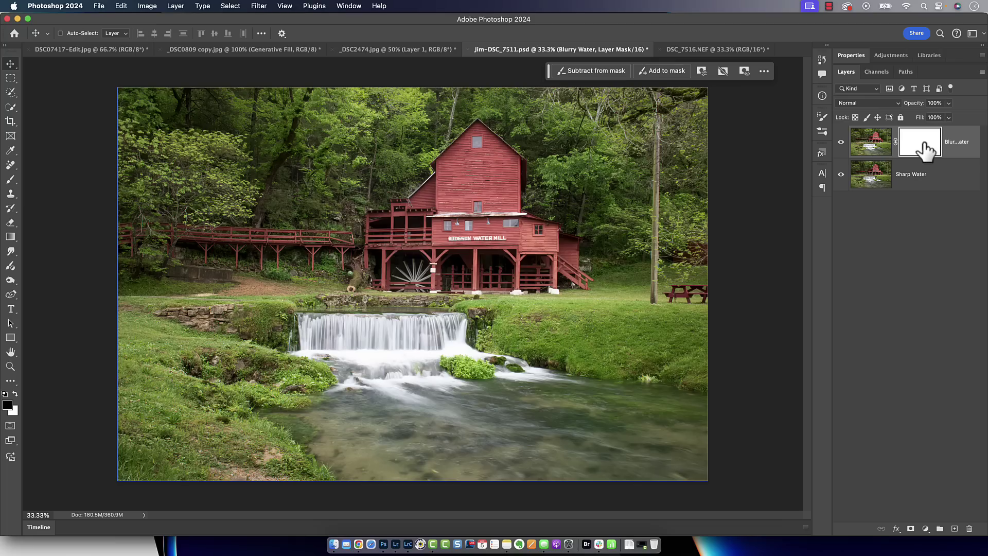
key(b)
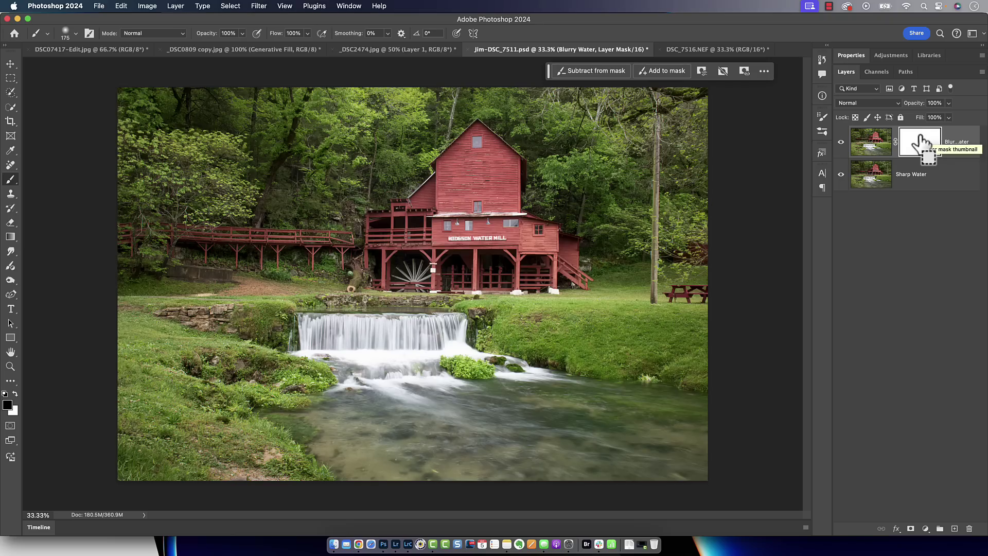
key(super+i)
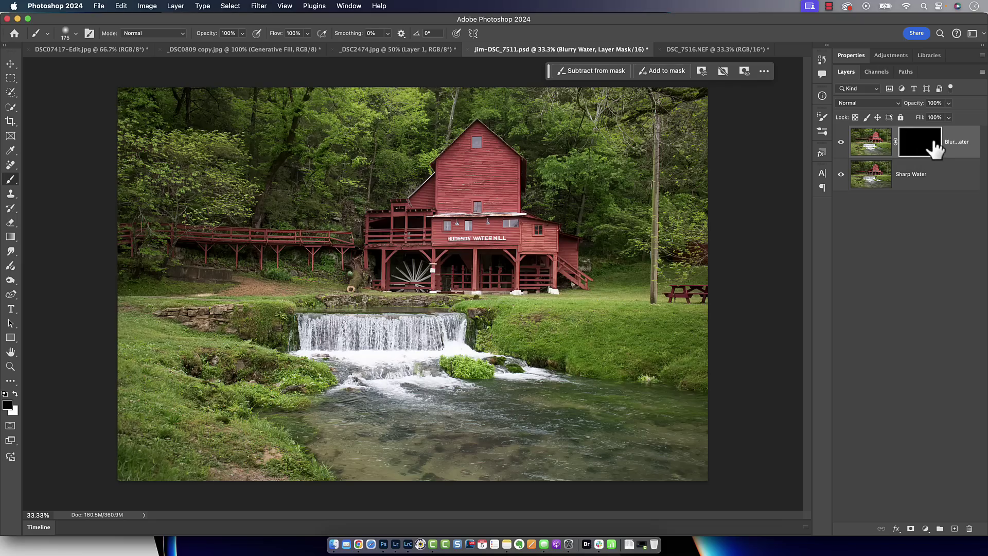
Paint white on the mask across the waterfall to reveal silky water, undoing the overpaint on the mossy rock
key(x)
key(super+equal)
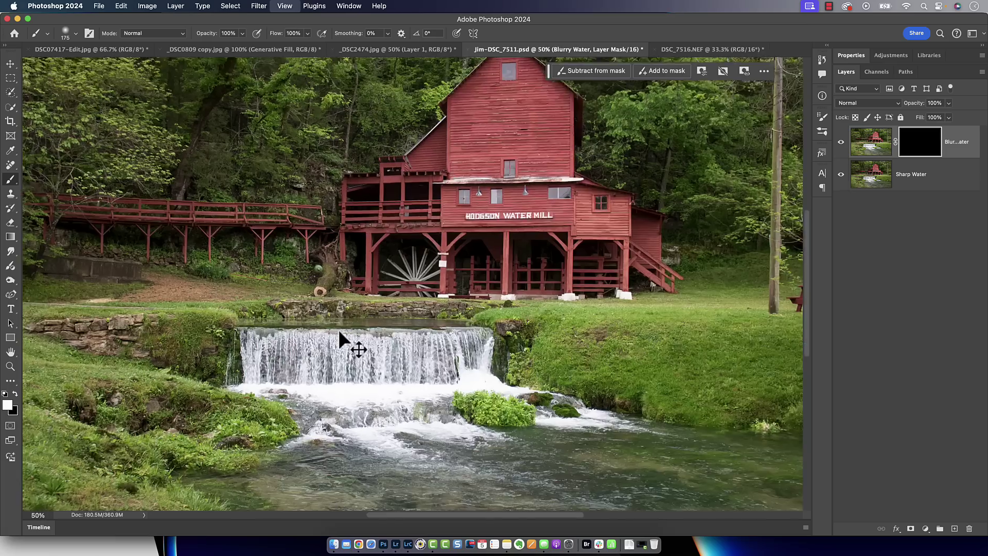
drag(259, 364, 395, 297)
key(super+equal)
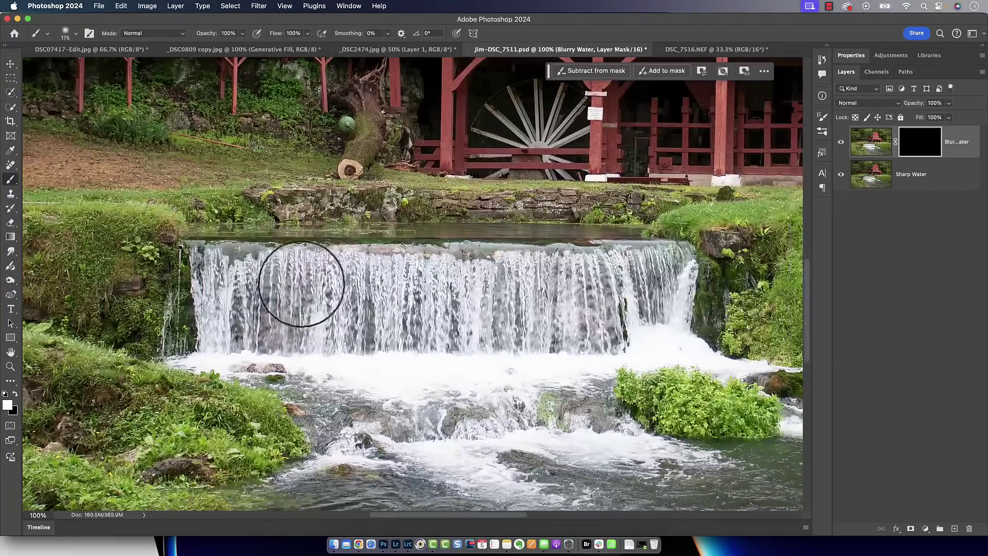
mouse_move(282, 280)
mouse_down()
mouse_move(218, 263)
mouse_move(222, 285)
mouse_move(205, 255)
mouse_move(213, 266)
mouse_move(209, 305)
mouse_move(199, 278)
mouse_move(206, 339)
mouse_move(186, 358)
mouse_up()
key(bracketleft)
key(bracketleft)
key(bracketleft)
mouse_move(264, 377)
mouse_down()
mouse_move(313, 375)
mouse_move(321, 331)
mouse_move(337, 332)
mouse_move(292, 297)
mouse_move(320, 301)
mouse_up()
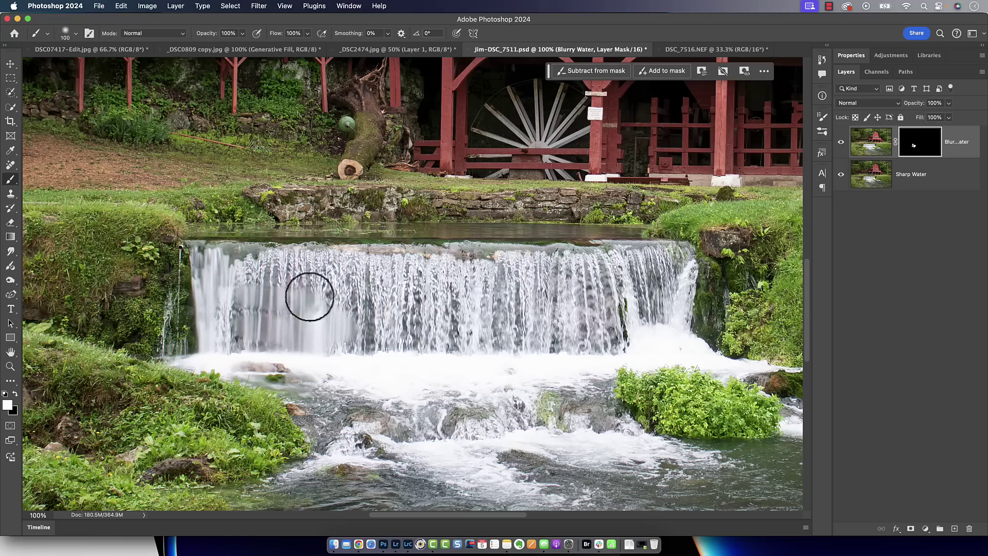
key(bracketright)
key(bracketright)
key(bracketright)
key(bracketright)
mouse_move(260, 275)
mouse_down()
mouse_move(292, 269)
mouse_move(233, 262)
mouse_move(681, 269)
mouse_move(660, 332)
mouse_move(598, 325)
mouse_move(471, 338)
mouse_move(614, 334)
mouse_move(519, 289)
mouse_move(239, 322)
mouse_move(237, 305)
mouse_move(364, 364)
mouse_move(284, 364)
mouse_move(331, 397)
mouse_move(335, 424)
mouse_move(323, 422)
mouse_move(386, 447)
mouse_move(445, 451)
mouse_move(410, 423)
mouse_move(481, 431)
mouse_move(582, 414)
mouse_move(613, 434)
mouse_move(593, 419)
mouse_up()
mouse_move(519, 373)
mouse_down()
mouse_move(488, 342)
mouse_move(662, 392)
mouse_move(761, 371)
mouse_move(493, 346)
mouse_move(485, 276)
mouse_move(585, 287)
mouse_move(516, 254)
mouse_up()
key([)
key([)
key([)
key([)
key(super+z)
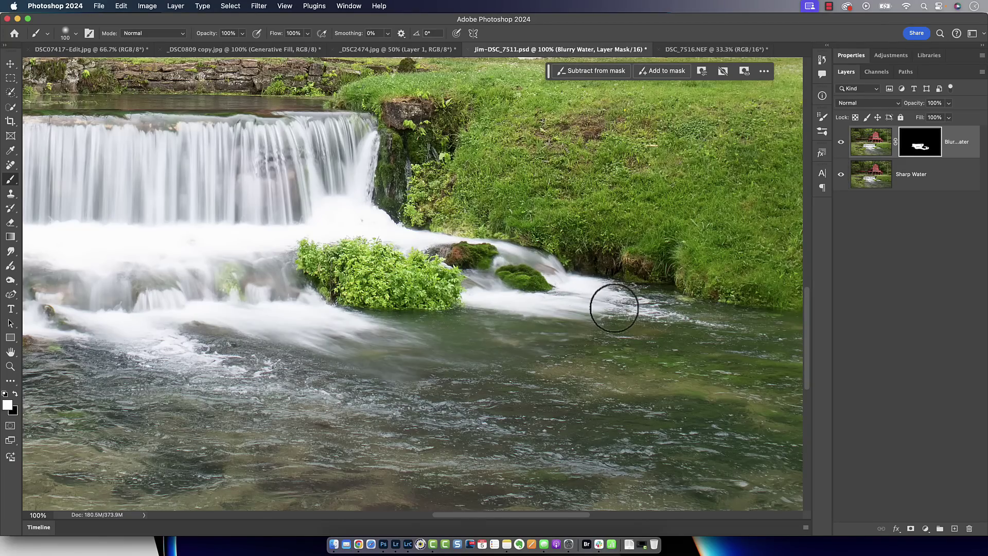
Paint white along the stream's shoreline to reveal blurred water there too
key(super+minus)
key(super+minus)
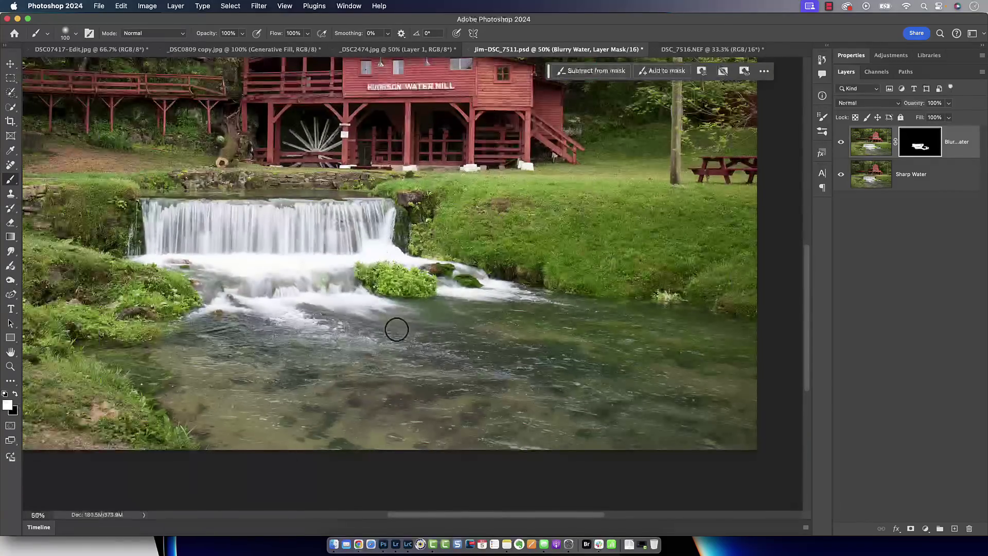
key(])
key(])
key(])
key(])
key(])
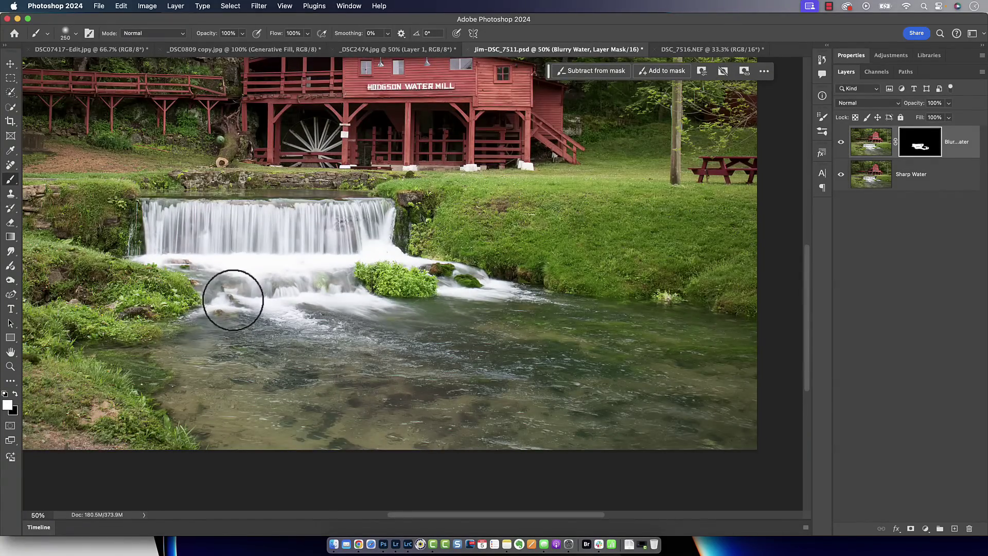
mouse_move(143, 353)
mouse_down()
mouse_move(99, 347)
mouse_move(176, 397)
mouse_move(139, 364)
mouse_move(207, 434)
mouse_move(180, 400)
mouse_move(242, 451)
mouse_move(242, 419)
mouse_move(214, 364)
mouse_move(233, 312)
mouse_move(257, 317)
mouse_move(342, 394)
mouse_move(373, 373)
mouse_move(325, 353)
mouse_move(429, 387)
mouse_move(310, 312)
mouse_move(355, 335)
mouse_move(540, 388)
mouse_move(466, 342)
mouse_move(570, 334)
mouse_move(623, 347)
mouse_move(511, 306)
mouse_move(769, 382)
mouse_move(745, 433)
mouse_move(534, 396)
mouse_move(379, 400)
mouse_move(360, 416)
mouse_move(263, 376)
mouse_move(269, 359)
mouse_move(311, 411)
mouse_move(246, 418)
mouse_move(234, 407)
mouse_move(410, 438)
mouse_move(331, 363)
mouse_move(563, 426)
mouse_move(415, 385)
mouse_move(310, 318)
mouse_move(366, 323)
mouse_move(486, 387)
mouse_move(607, 400)
mouse_up()
key(])
key(])
key(])
key(])
key(])
key(])
key(super+minus)
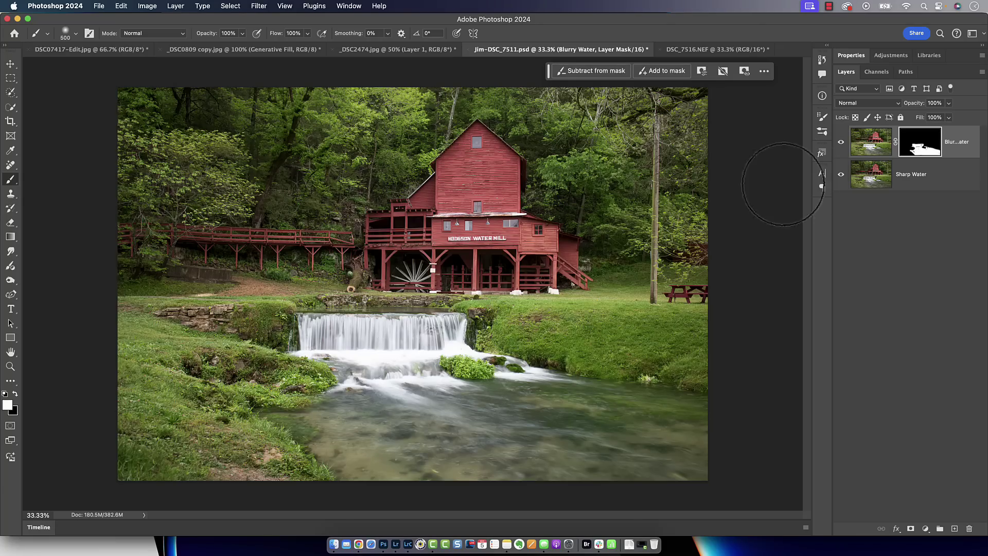
View the mask alone and paint the grey patches near the waterfall white with a smaller brush
alt+click(920, 149)
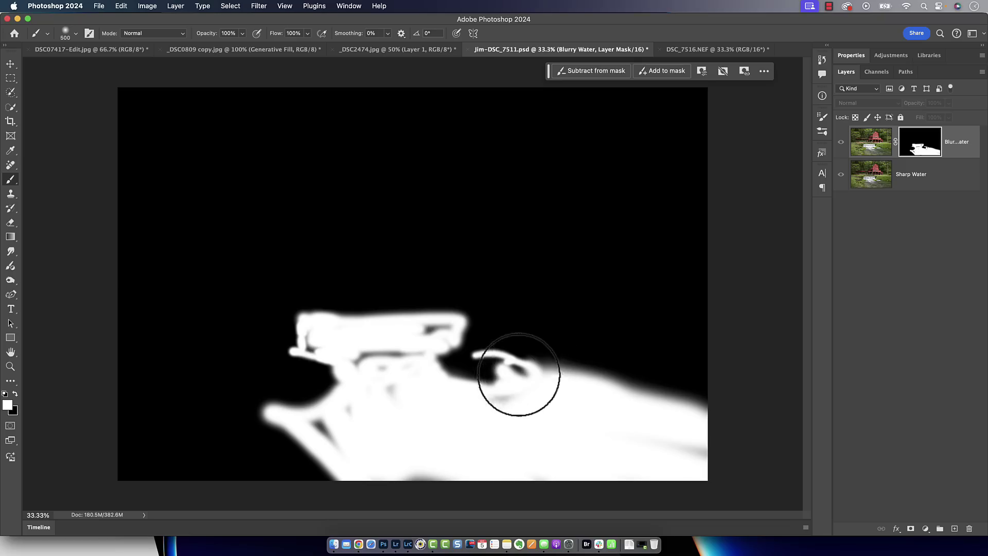
key(bracketleft)
key(bracketleft)
key(bracketleft)
key(bracketleft)
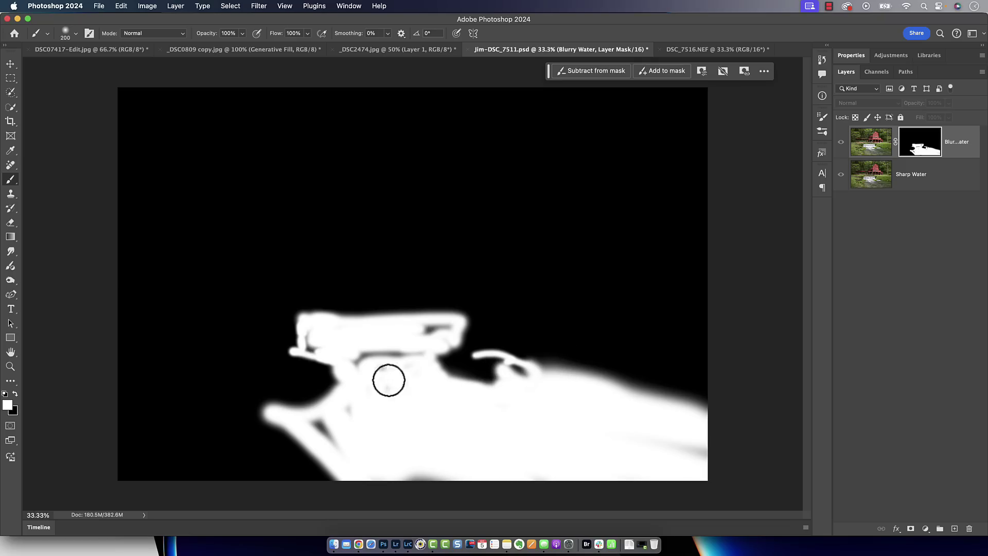
mouse_move(390, 389)
mouse_down()
mouse_move(382, 368)
mouse_move(347, 367)
mouse_move(363, 353)
mouse_move(401, 353)
mouse_move(374, 365)
mouse_move(328, 440)
mouse_move(424, 470)
mouse_move(414, 409)
mouse_up()
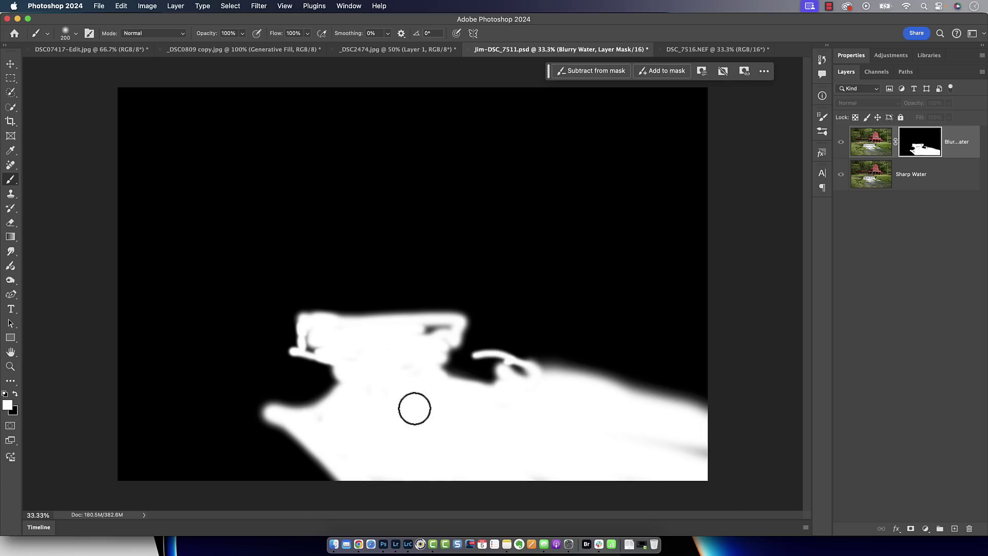
alt+click(916, 149)
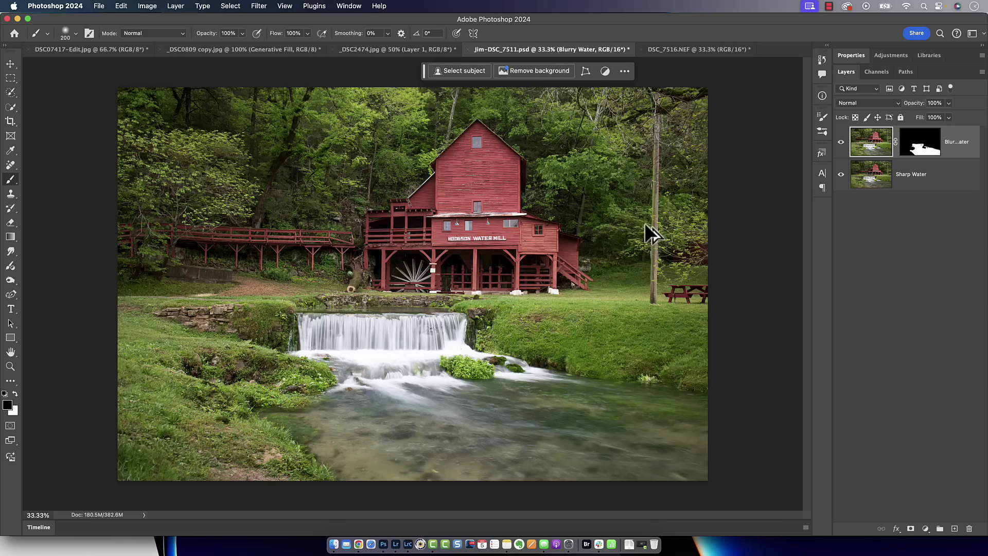
Stamp all visible layers into a new merged Layer 1 with Cmd+Option+Shift+E
key(super+alt+shift+e)
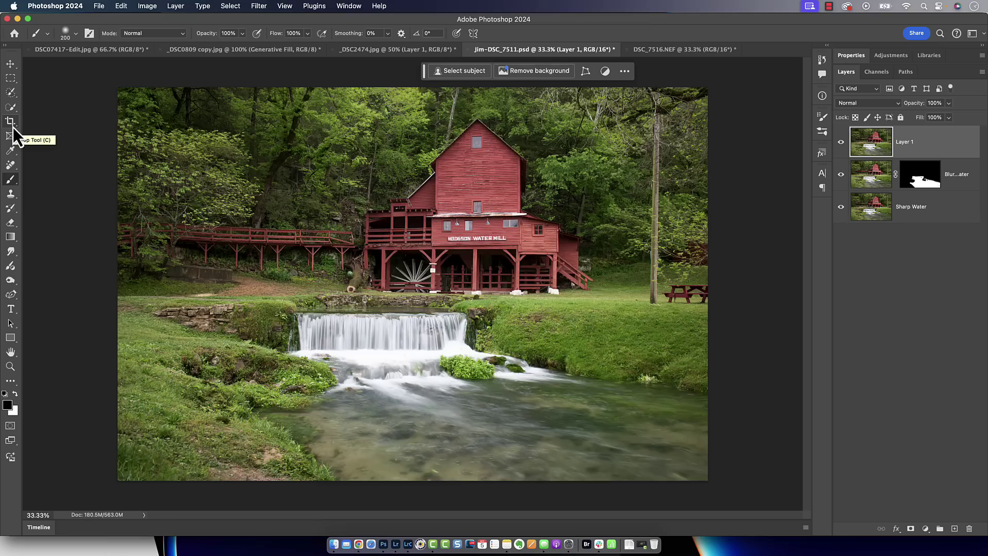
key(j)
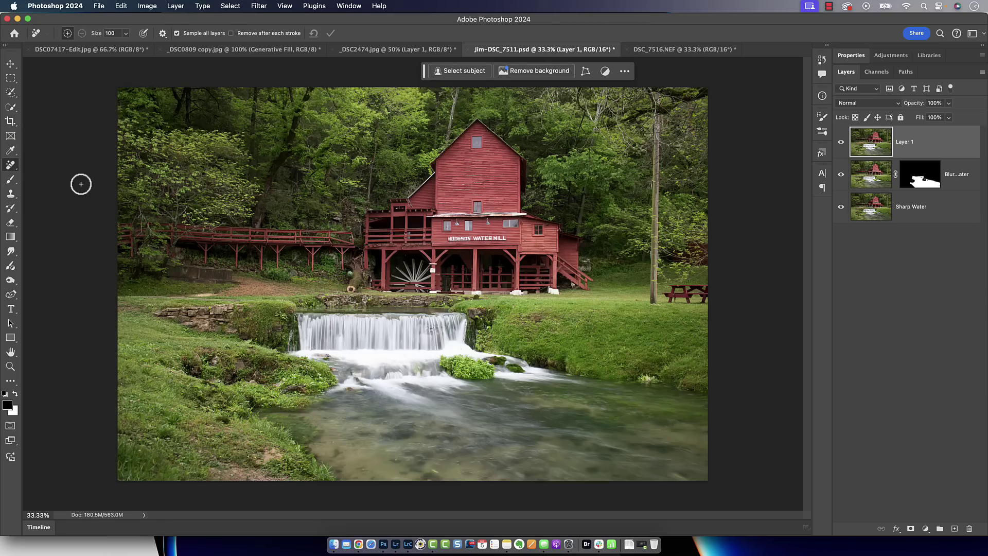
Erase the utility pole right of the mill and the trunk above the roof with the Remove tool
right_click(11, 164)
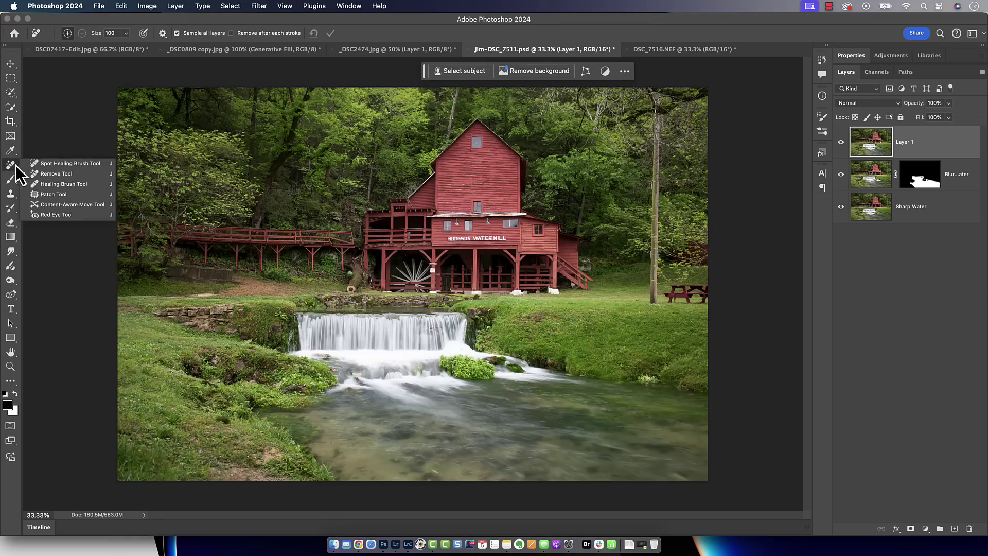
click(62, 174)
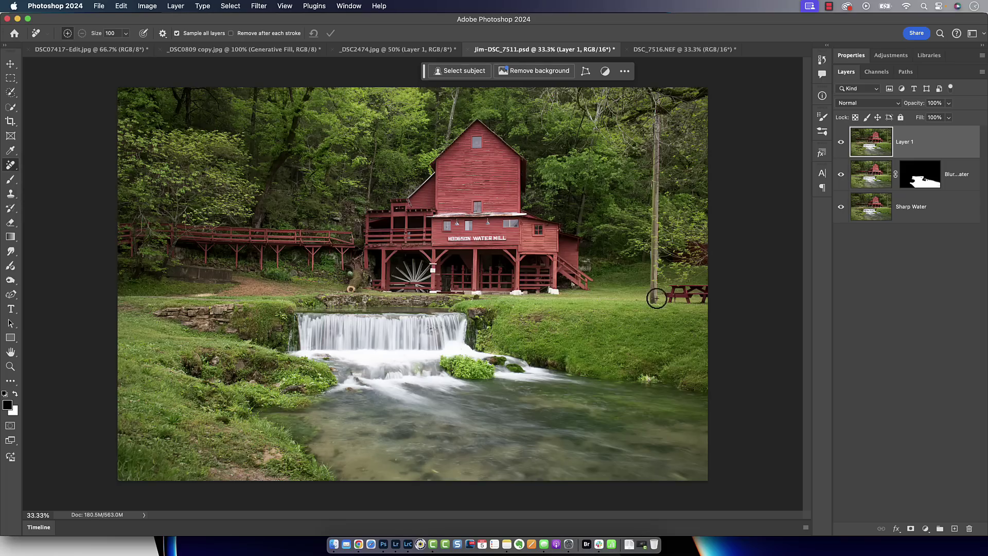
drag(655, 302, 656, 120)
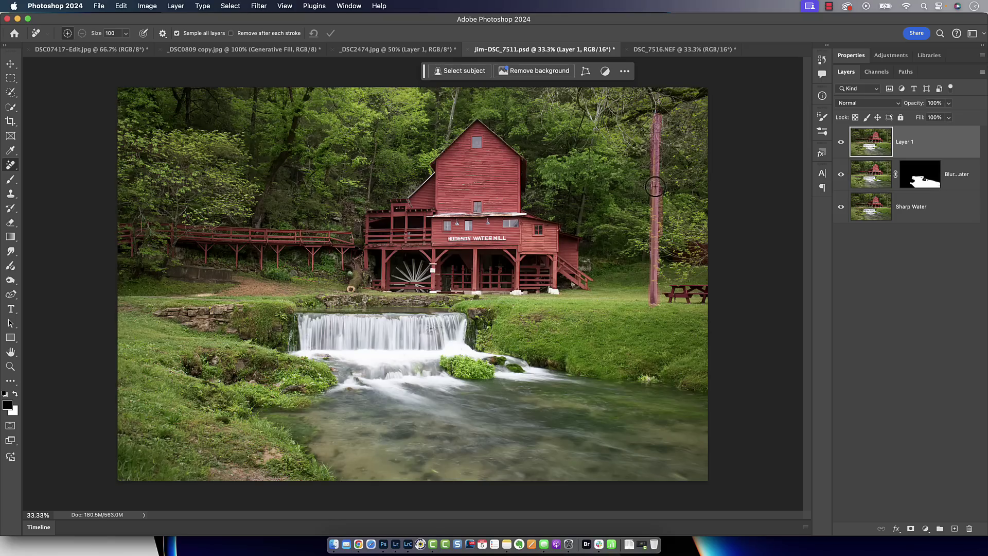
drag(654, 181, 654, 138)
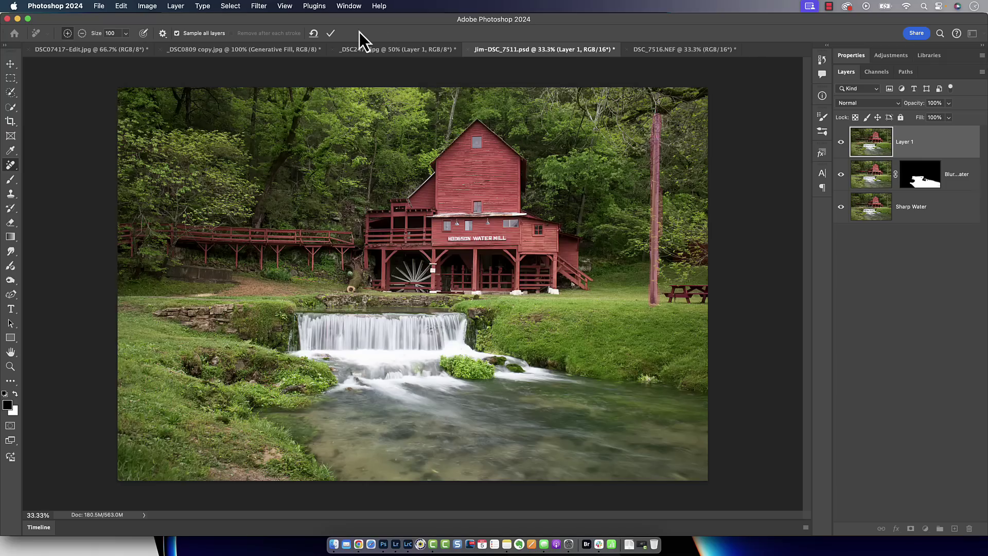
click(332, 33)
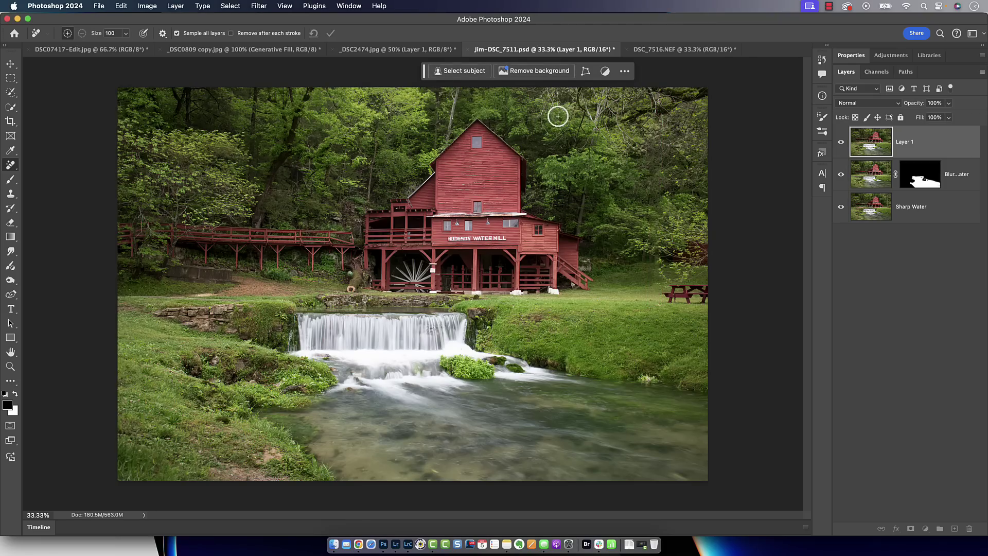
mouse_move(457, 102)
mouse_down()
mouse_move(457, 88)
mouse_move(443, 137)
mouse_move(448, 117)
mouse_up()
click(330, 33)
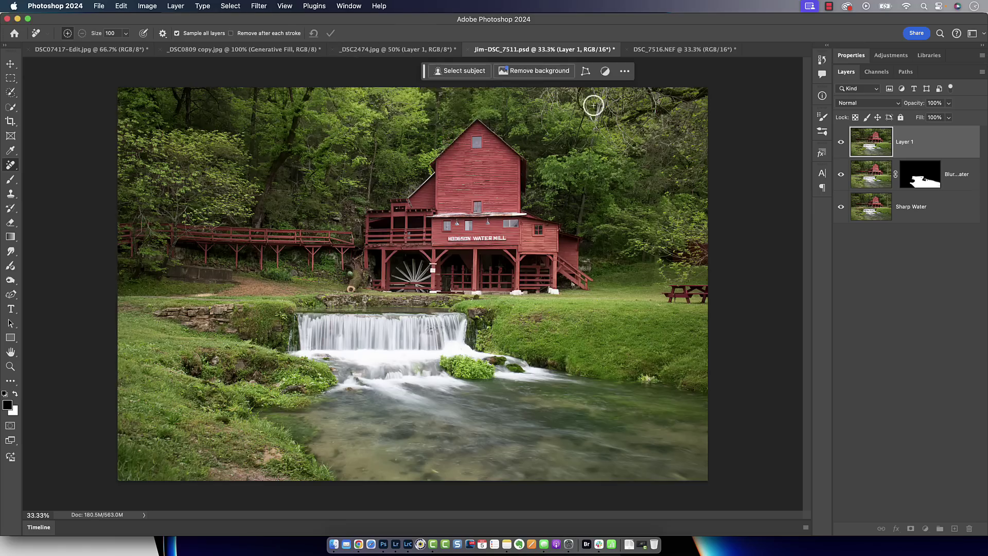